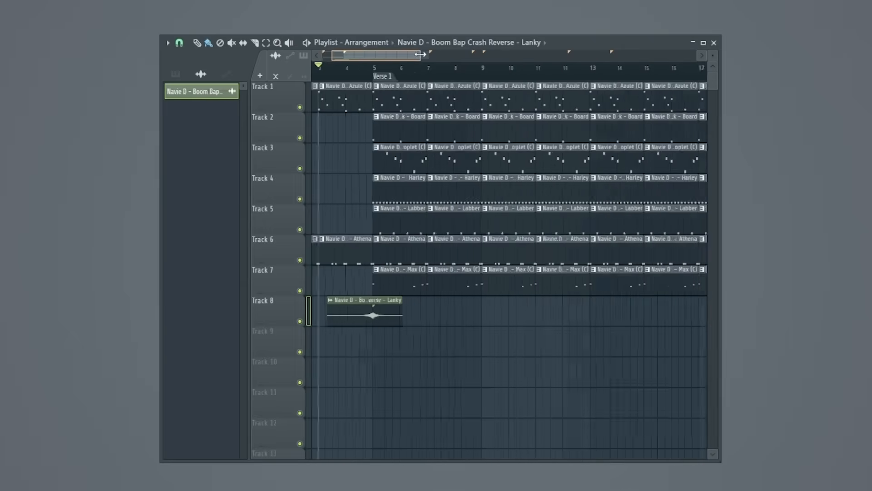
- Repeat the Track 1–7 clips up to the Bridge marker at bar 29 and place a second Crash Reverse clip leading into Hook 1
left_click_drag(421, 54, 495, 55)
left_click_drag(576, 98, 530, 284)
key("ctrl+b")
key("ctrl+b")
key("ctrl+b")
key("ctrl+b")
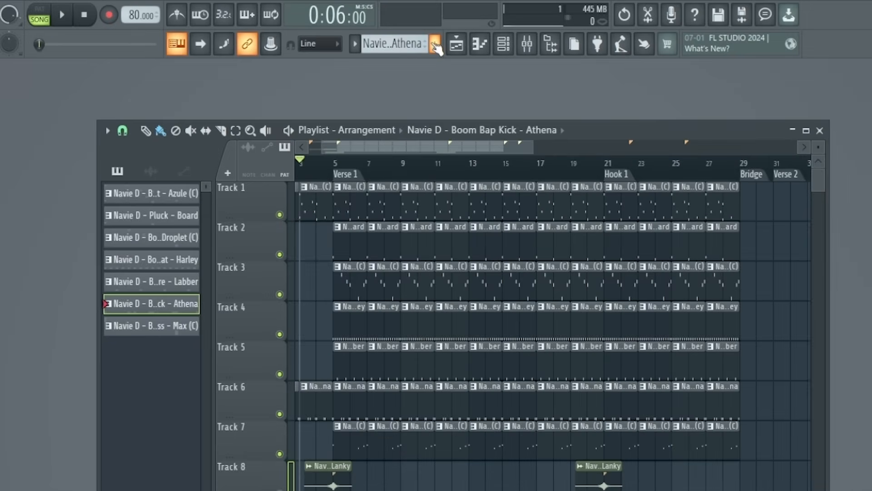
- Create a pattern named Hook Block and repeat its clip on Track 9 from the Hook 1 marker at bar 21 to bar 29
left_click(435, 29)
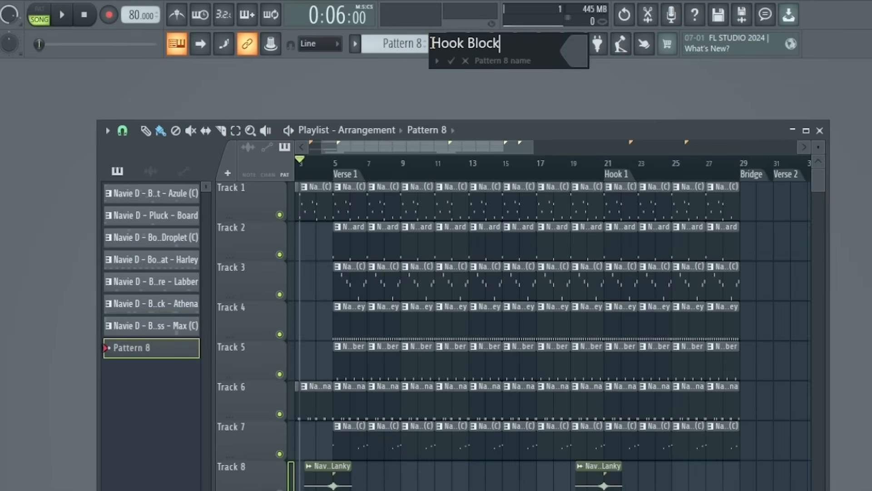
key("Return")
scroll(482, 348, "up", 5)
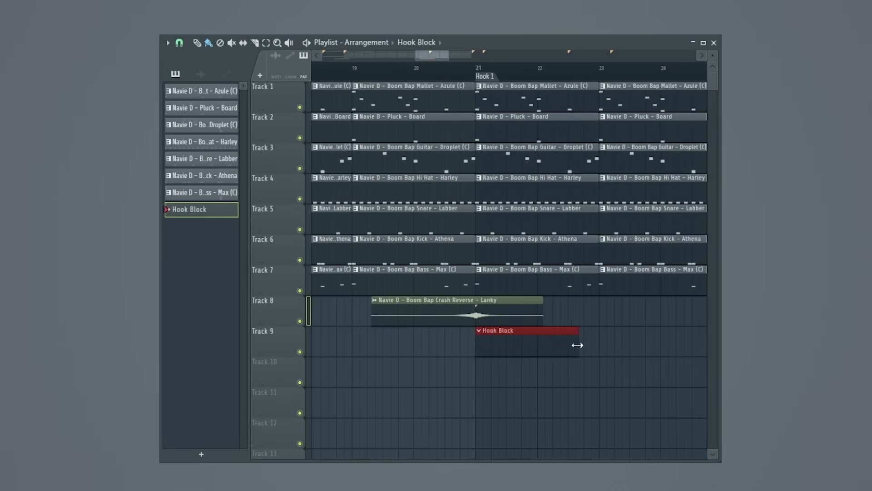
key("ctrl+b")
key("ctrl+b")
key("ctrl+b")
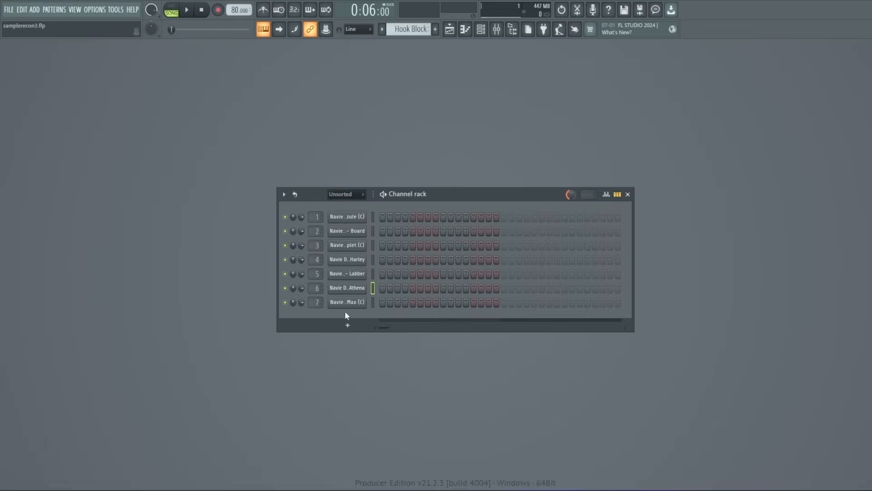
- Add a FLEX channel with the Fairy Sparkle sound and open its piano roll in the Hook Block pattern
left_click(347, 325)
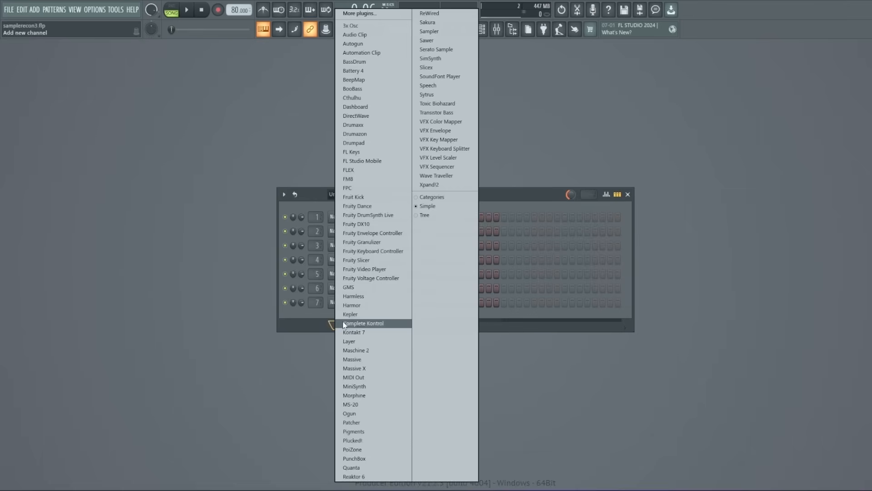
left_click(344, 171)
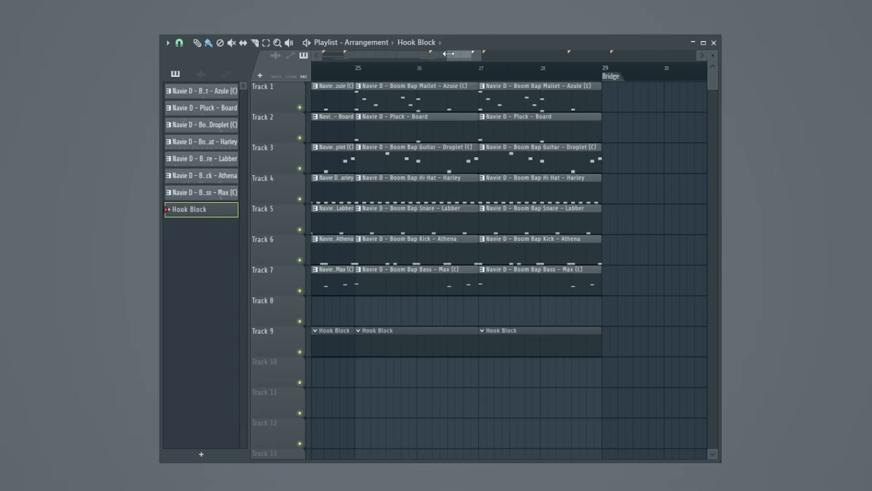
left_click_drag(457, 57, 435, 61)
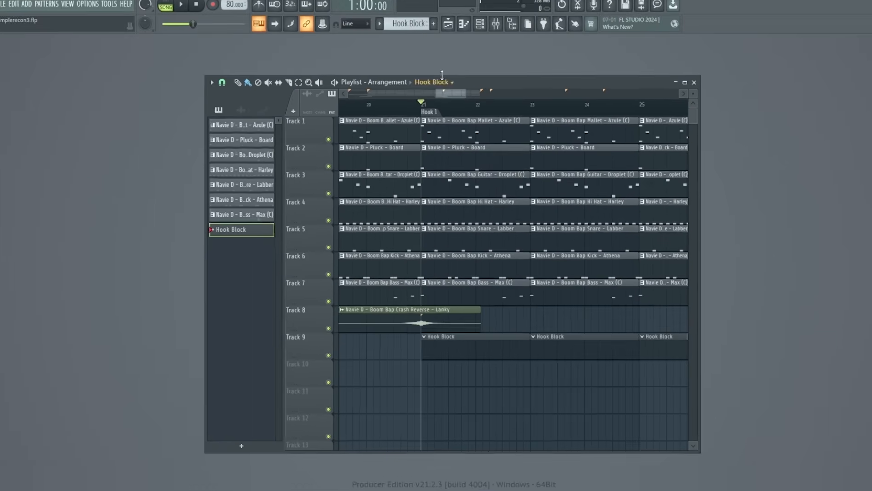
left_click(466, 31)
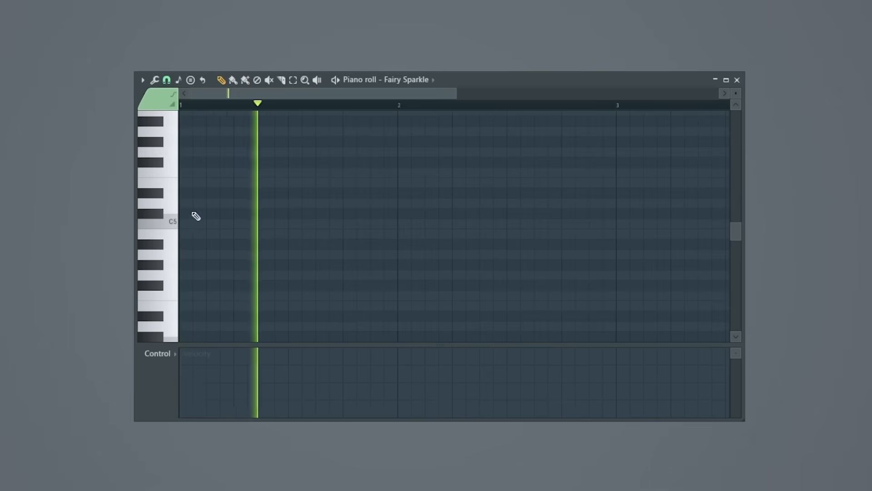
- Draw a two-bar Fairy Sparkle melody with C#5, D#5 and E5 in bar 1 and C5, G#4, C5 and C#5 in bar 2
left_click(171, 222)
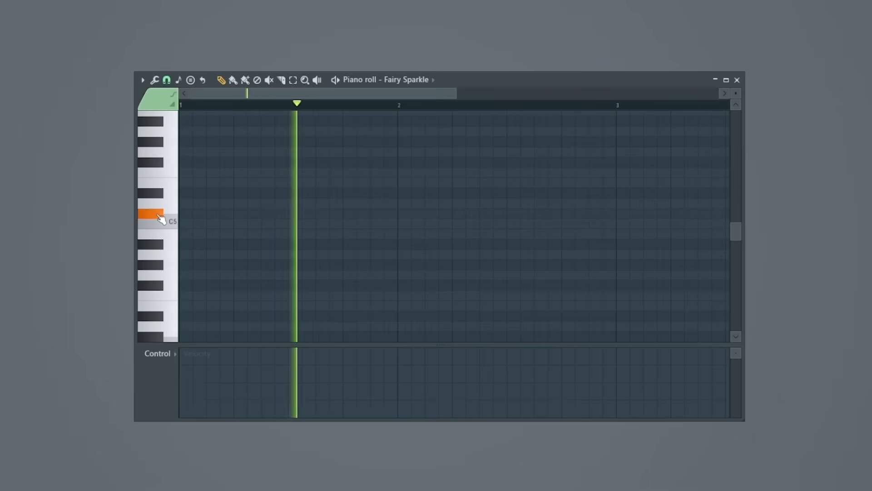
left_click(173, 224)
left_click(184, 214)
left_click(398, 224)
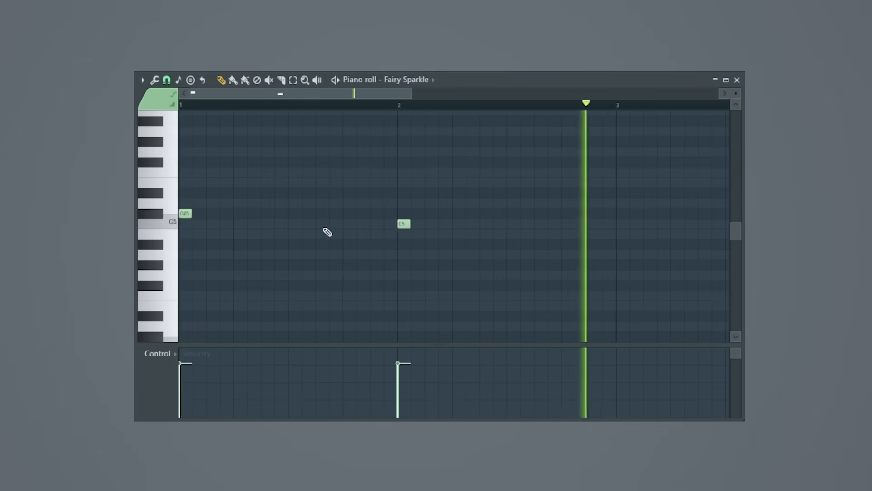
left_click(321, 193)
left_click(358, 183)
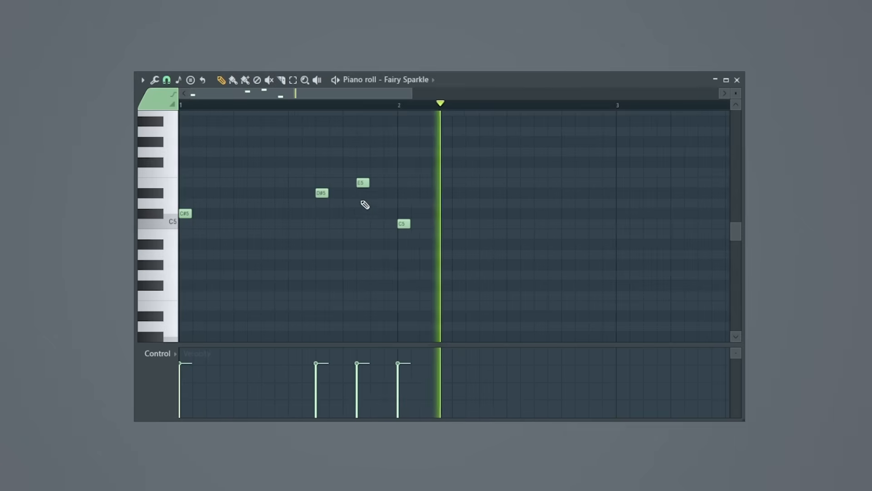
left_click(511, 266)
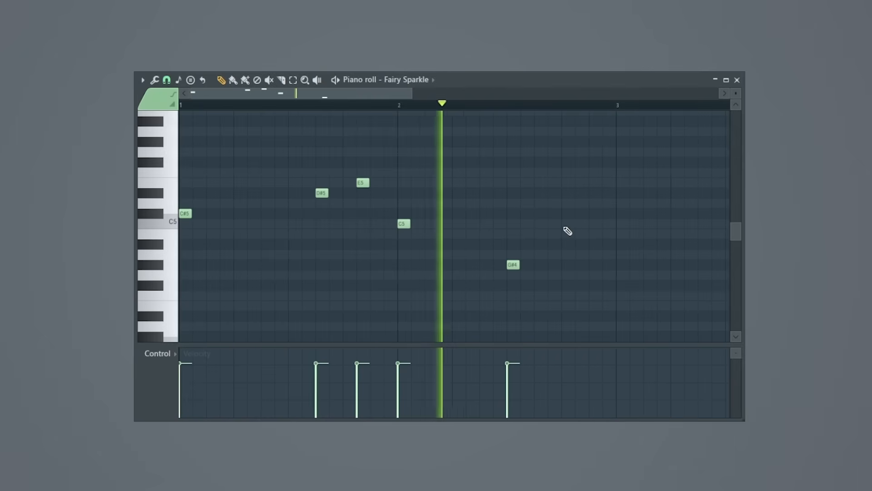
left_click(581, 224)
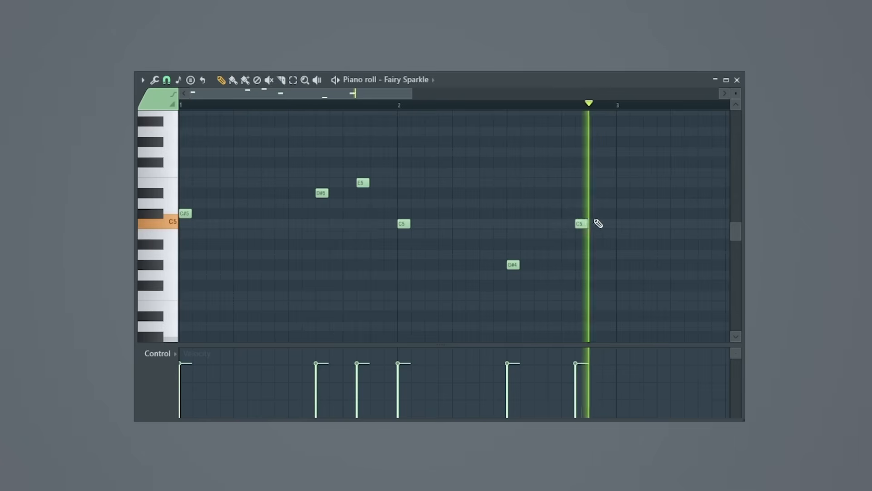
left_click(604, 213)
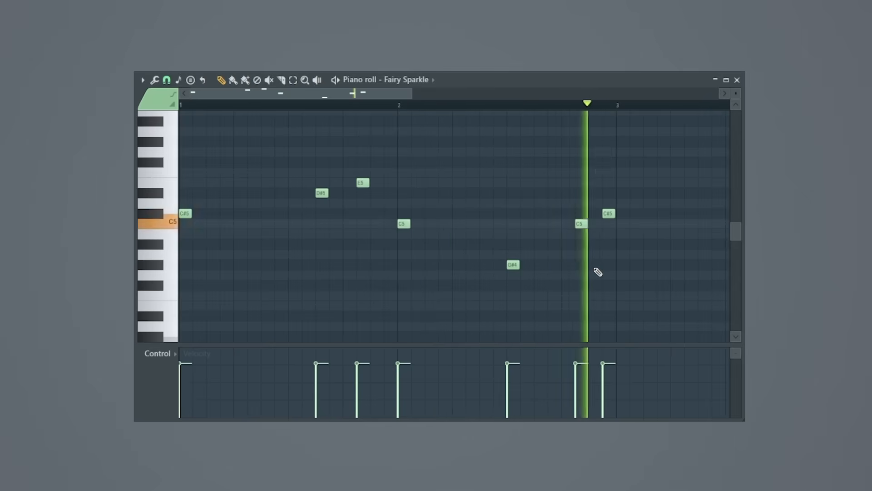
- Lower the whole Fairy Sparkle melody by one octave and extend the notes to legato
key("space")
scroll(598, 272, "down", 3)
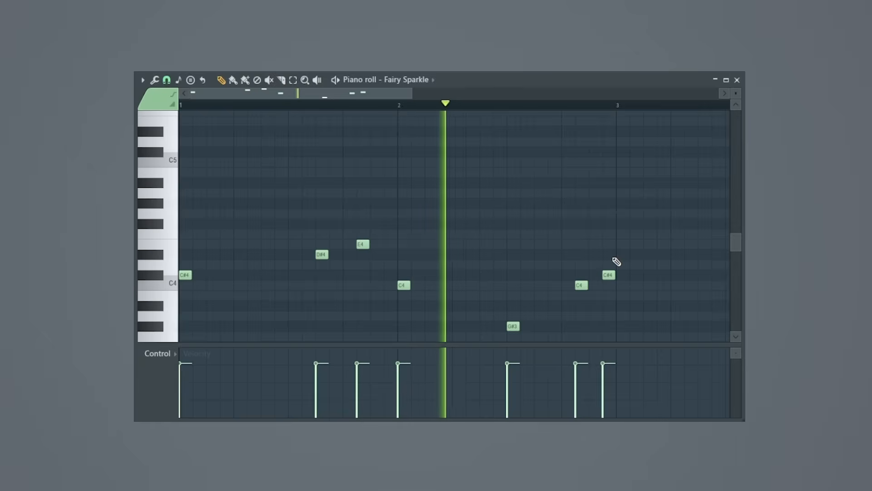
key("ctrl+l")
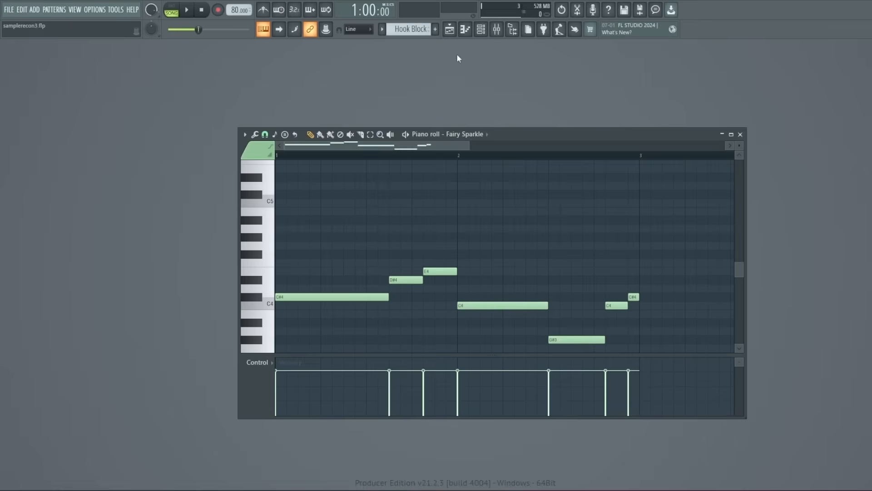
- Route the Fairy Sparkle channel to mixer Insert 8 and load Fruity parametric EQ 2 in its first effect slot
left_click(470, 32)
left_click_drag(315, 318, 316, 310)
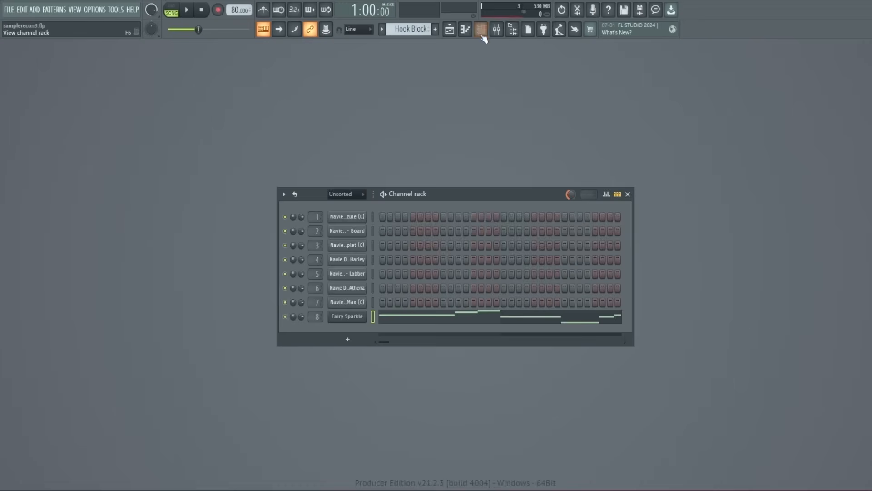
left_click(482, 32)
left_click(496, 32)
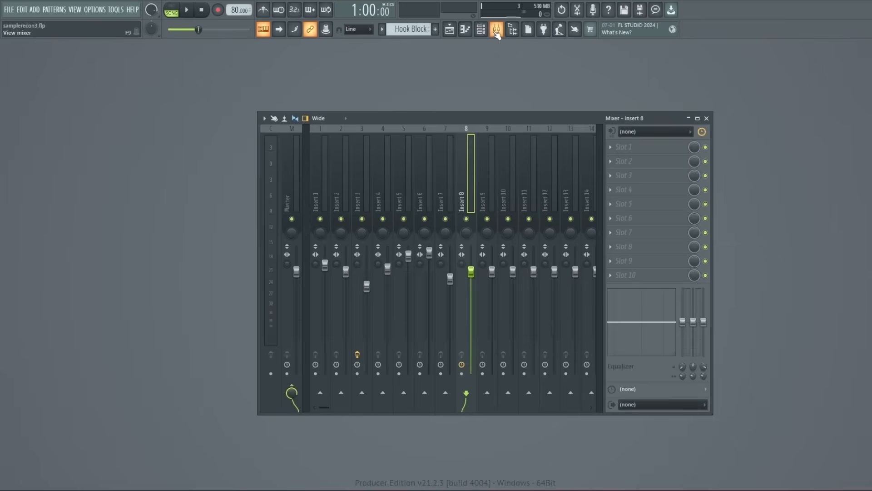
left_click(613, 155)
left_click(424, 454)
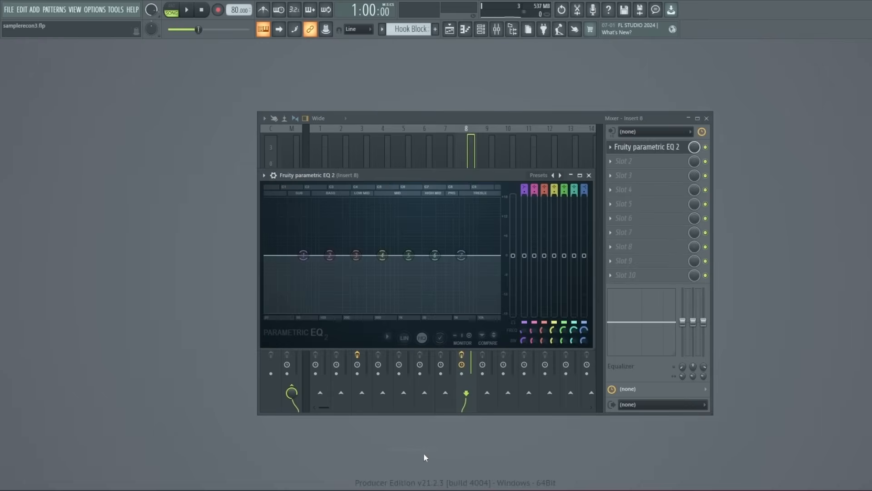
- Cut the low frequencies on Insert 8 with a steep high-pass on EQ band 1 and lower band 2 slightly
left_click(499, 33)
left_click(499, 33)
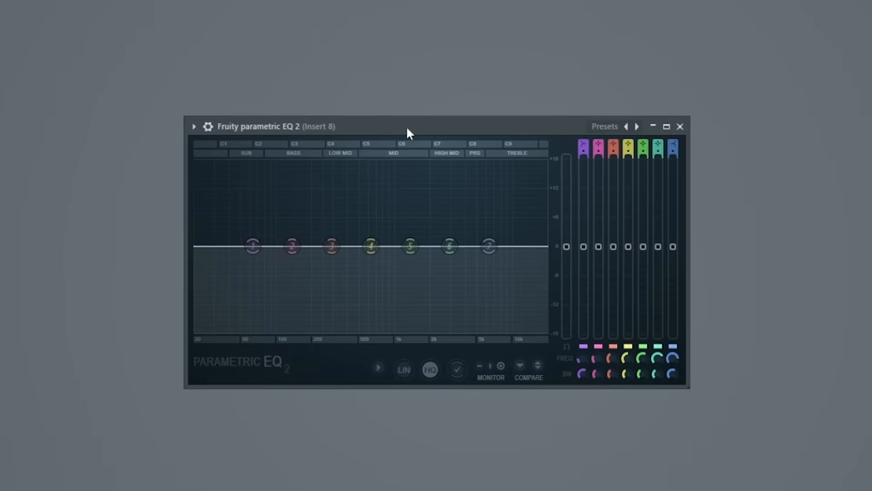
key("space")
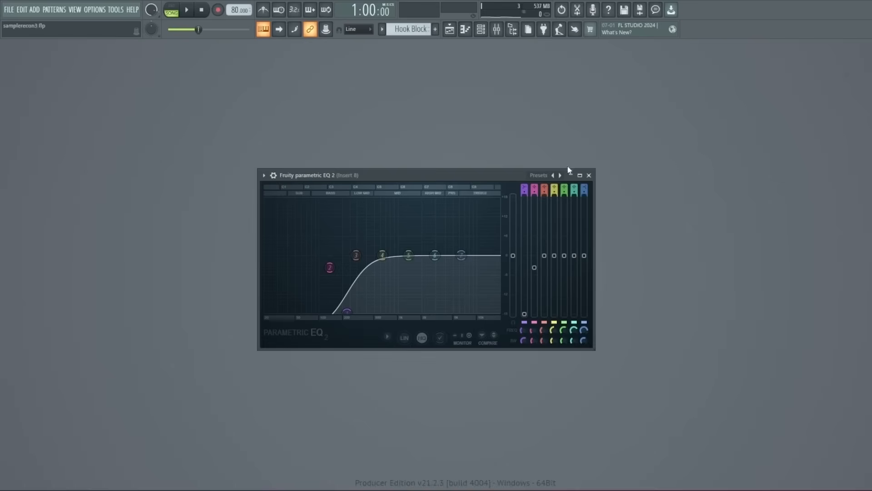
left_click(590, 173)
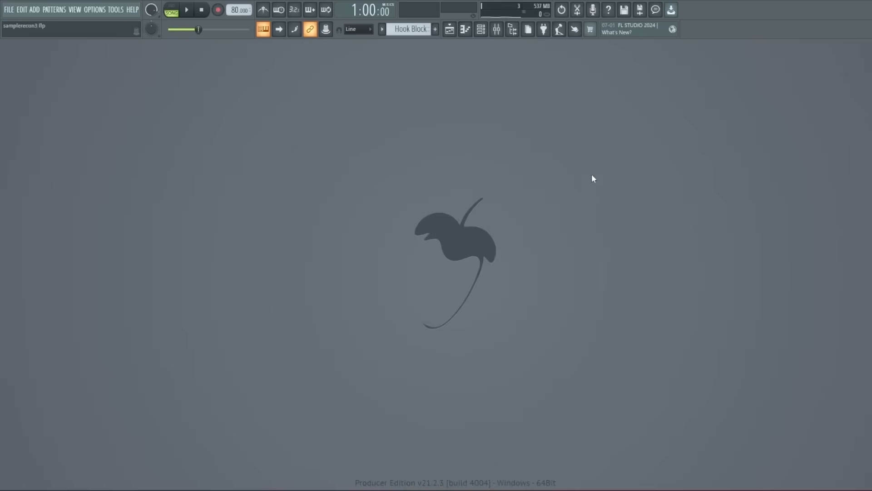
- Make the Boom Bap Guitar – Droplet clip at the start of Hook 1 a unique pattern
left_click(450, 29)
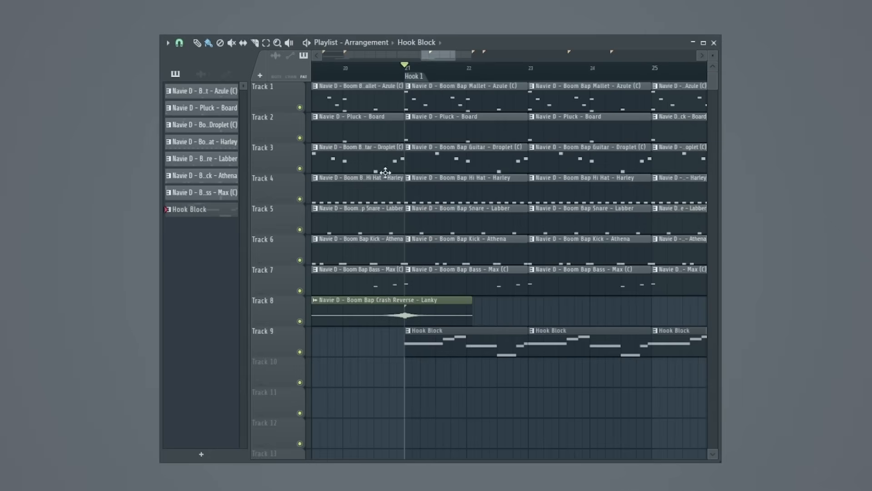
right_click(408, 152)
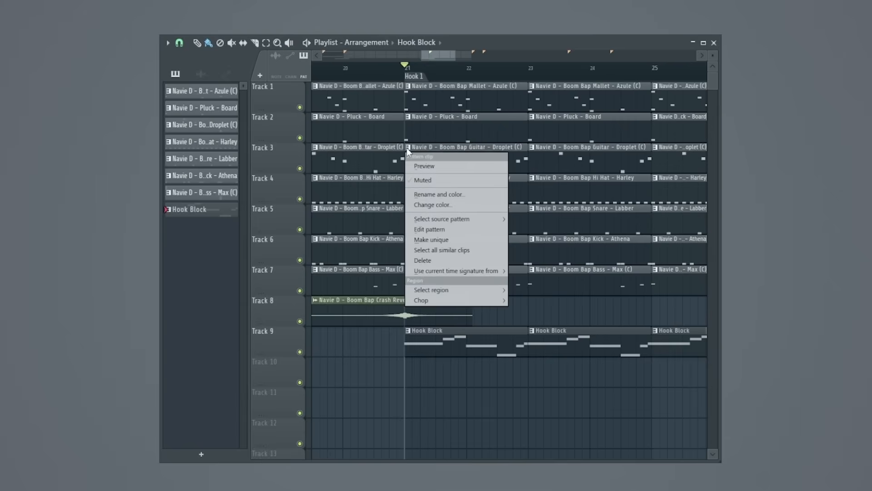
left_click(434, 244)
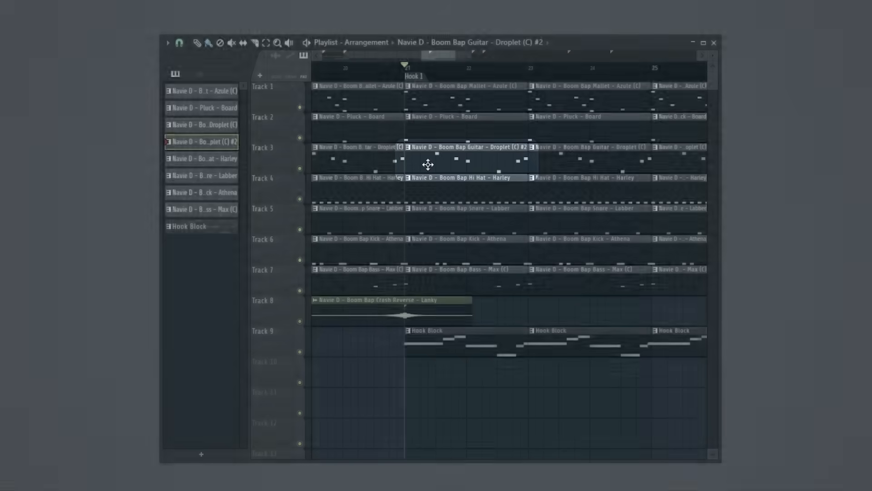
- Add two G#5 notes on beats 2 and 4 of bar 2 in the unique Droplet guitar pattern
double_click(428, 165)
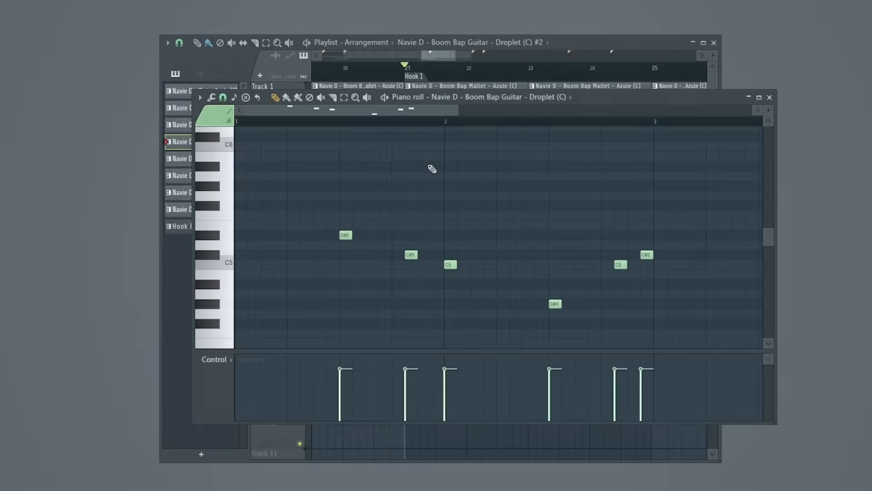
left_click(449, 29)
left_click(450, 29)
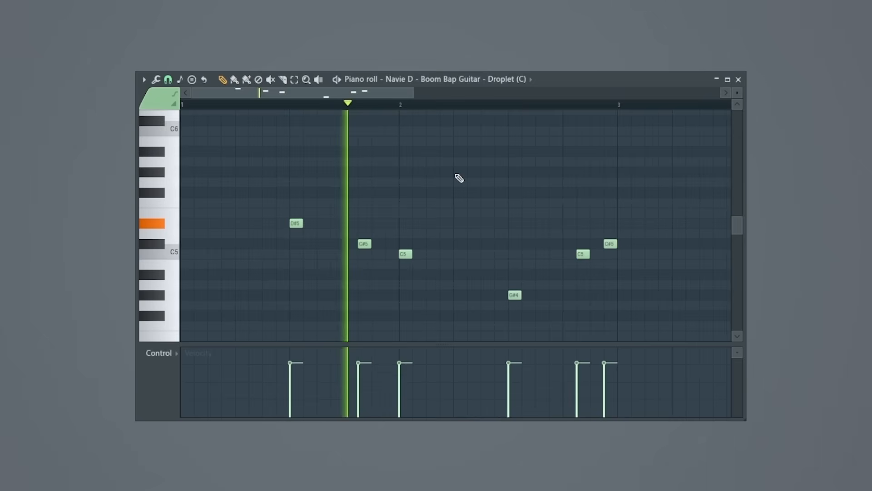
left_click(457, 174)
left_click(565, 175)
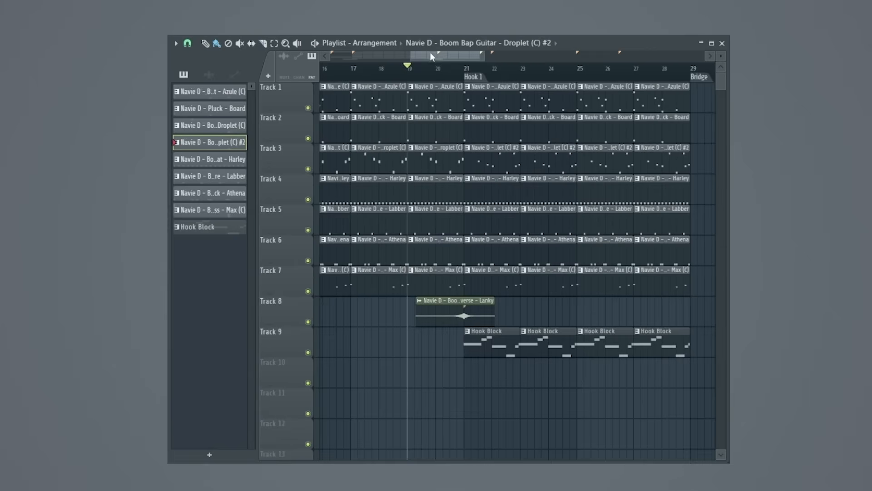
- Duplicate the last Mallet – Azule, Bass – Max and Hook Block clips into the Bridge at bar 29 and make each copy unique
left_click_drag(432, 56, 460, 54)
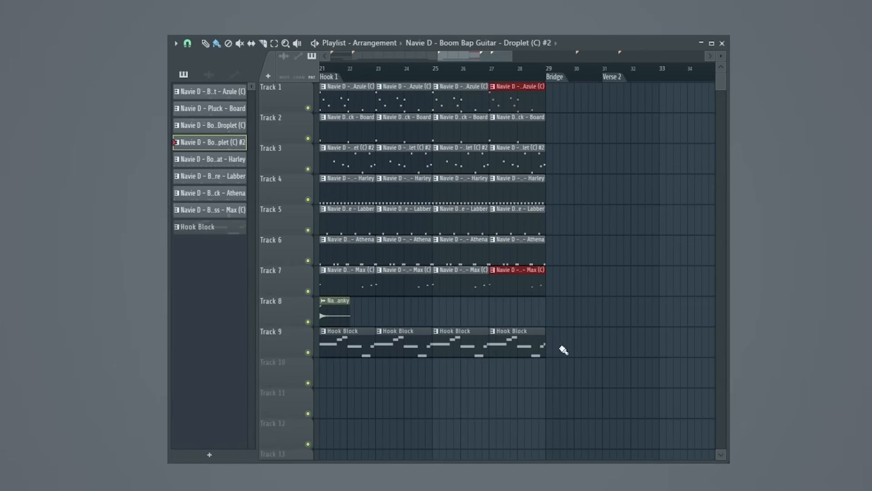
key("ctrl+b")
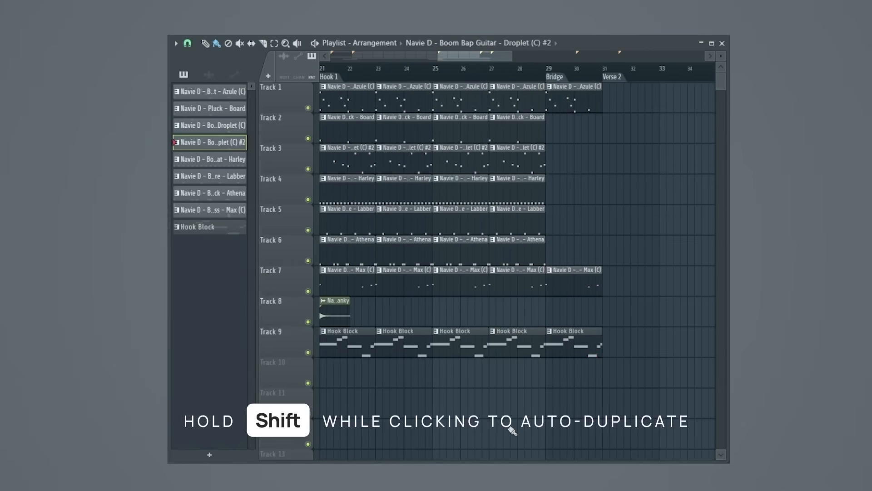
left_click(549, 88)
left_click(559, 177)
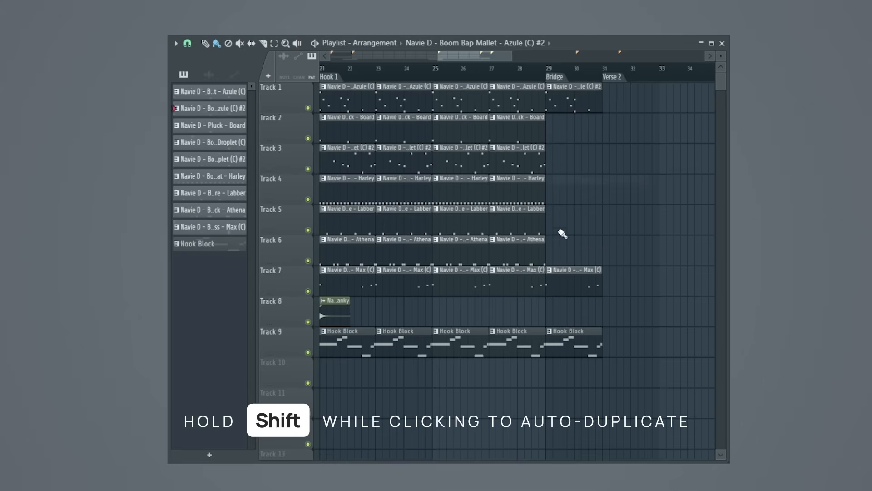
left_click(551, 272)
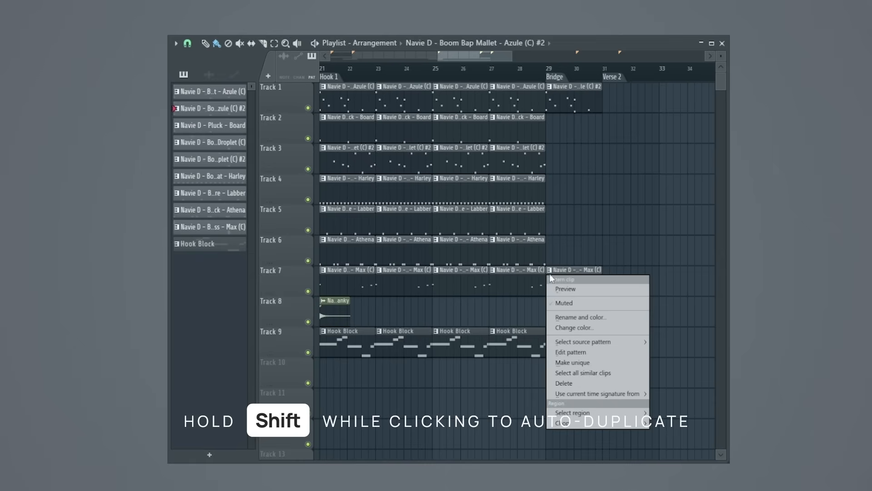
left_click(568, 362)
left_click(551, 333)
left_click(571, 422)
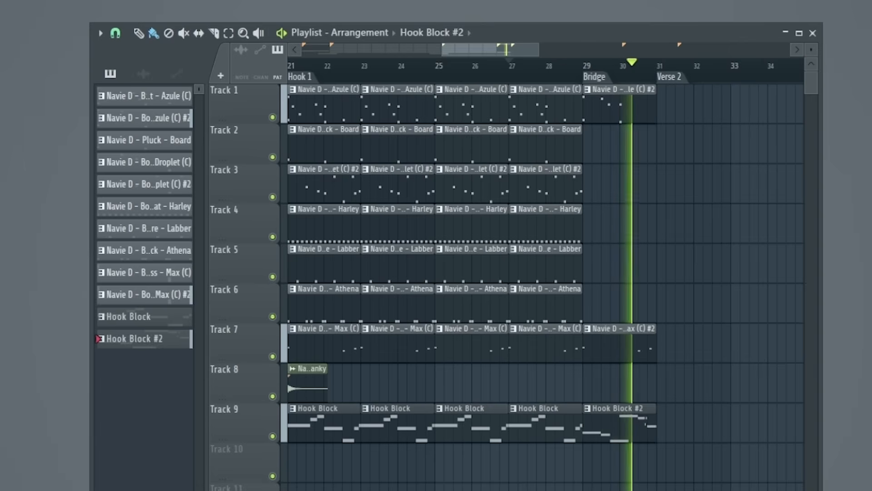
- Copy the Verse 1 and Hook 1 clips and place them starting at the Verse 2 marker at bar 31
key("space")
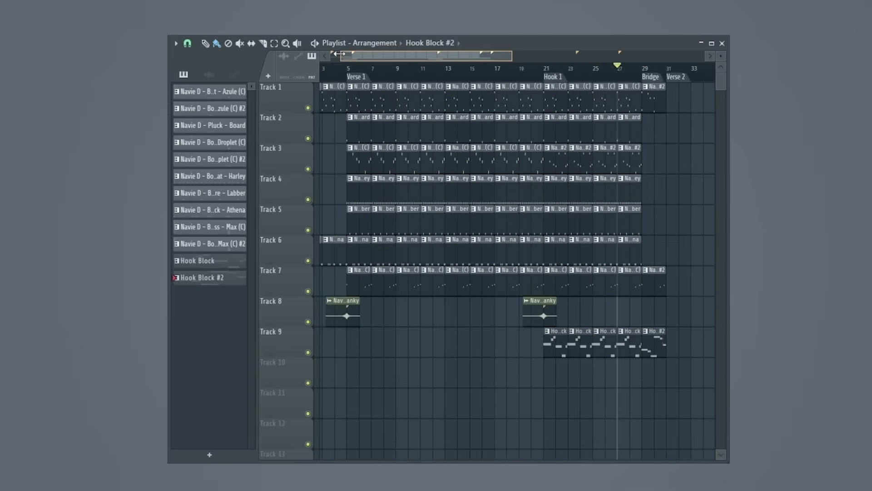
left_click_drag(617, 359, 679, 126)
scroll(677, 118, "up", 5)
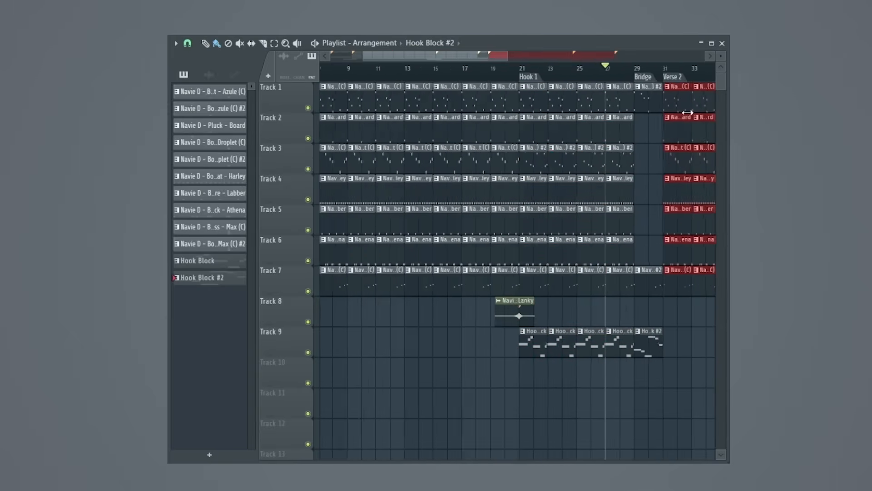
- Copy the last Mallet – Azule, Bass – Max and Hook Block clips to the Outro at bar 55, shorten them and play the ending
left_click_drag(503, 51, 630, 47)
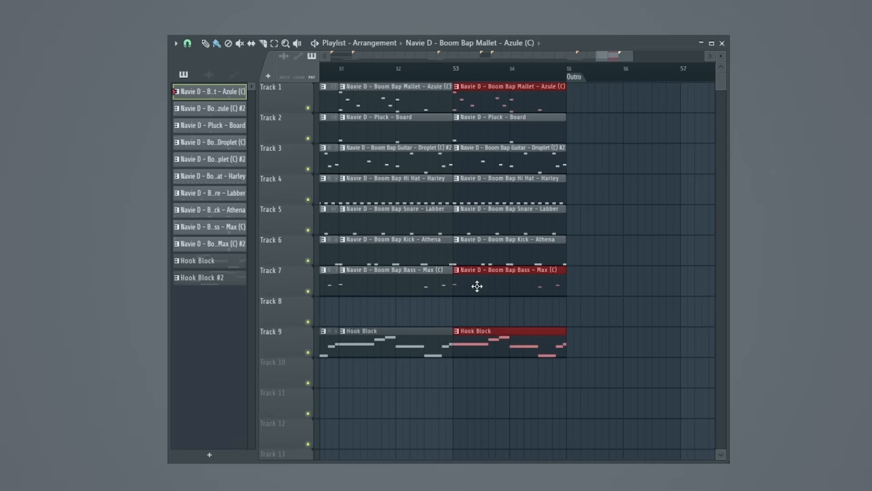
left_click_drag(476, 285, 584, 291)
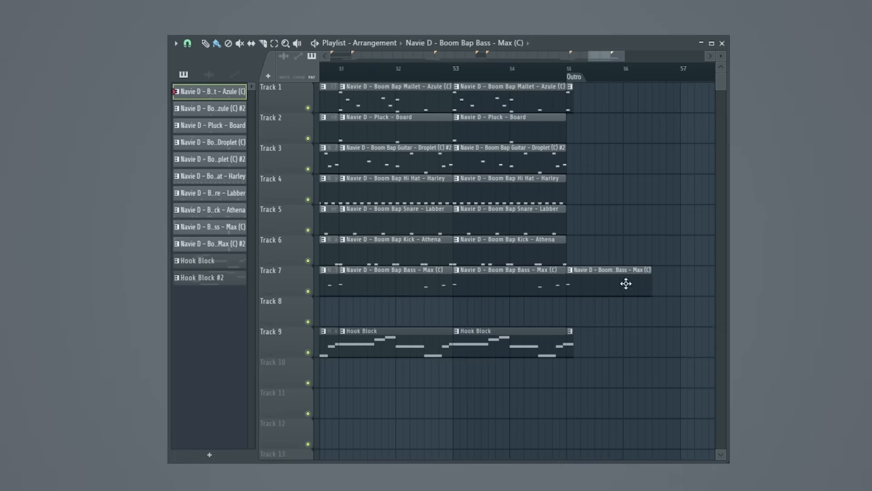
key("space")
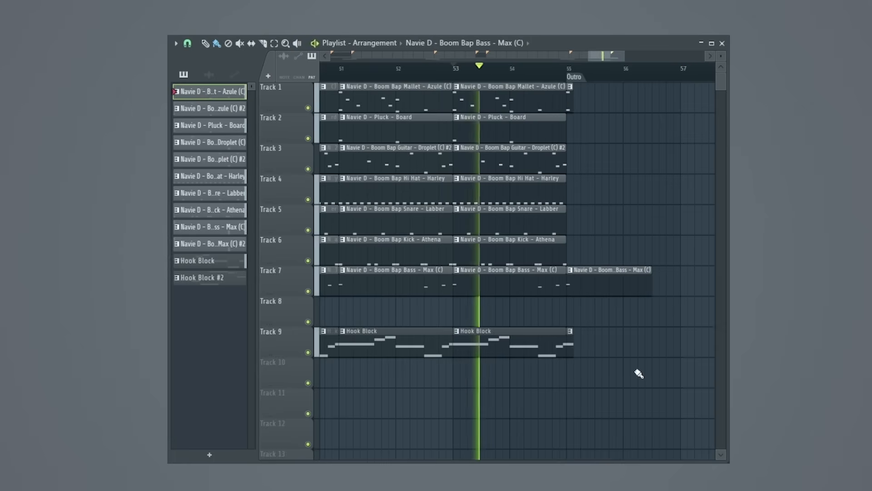